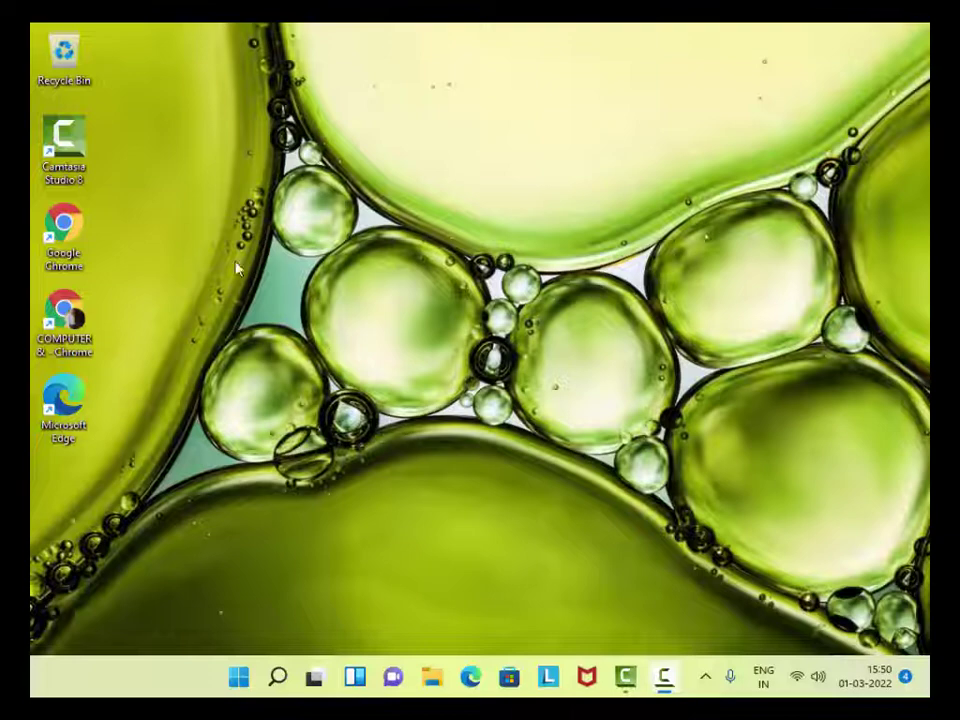
- Refresh the desktop five times through its right-click menu
{"action": "right_click", "coordinate": [342, 150]}
{"action": "left_click", "coordinate": [377, 221]}
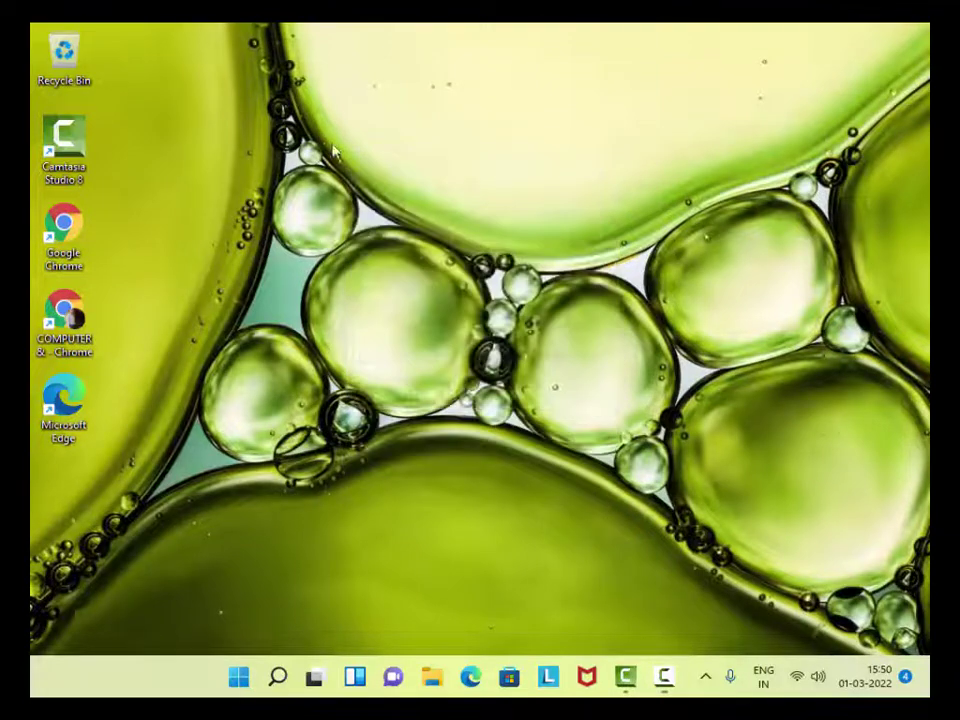
{"action": "right_click", "coordinate": [320, 135]}
{"action": "left_click", "coordinate": [375, 208]}
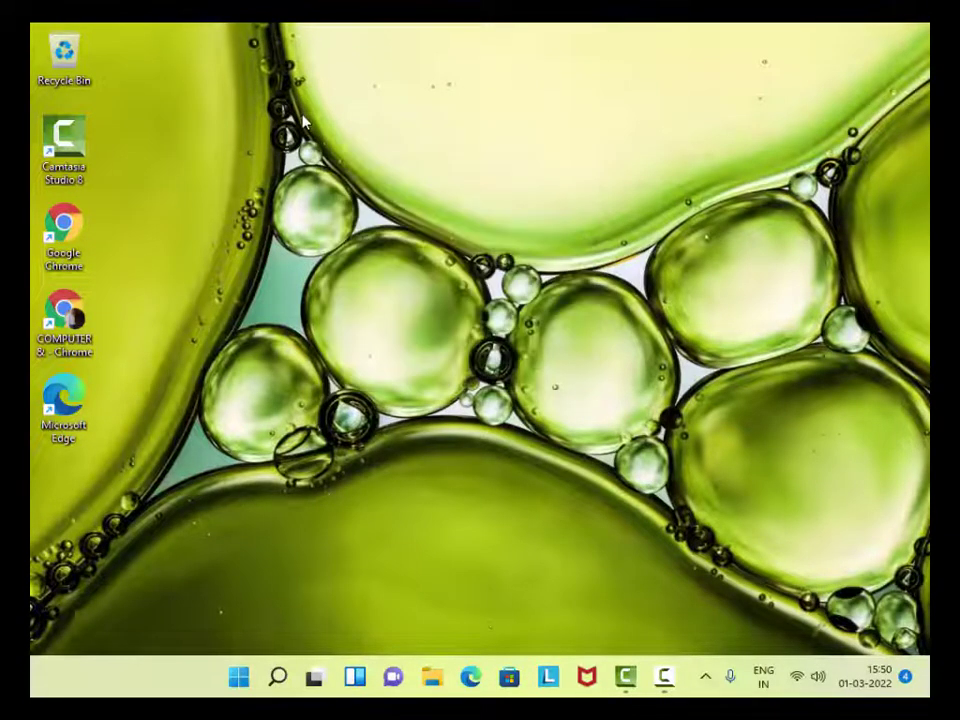
{"action": "right_click", "coordinate": [308, 118]}
{"action": "left_click", "coordinate": [342, 186]}
{"action": "right_click", "coordinate": [312, 140]}
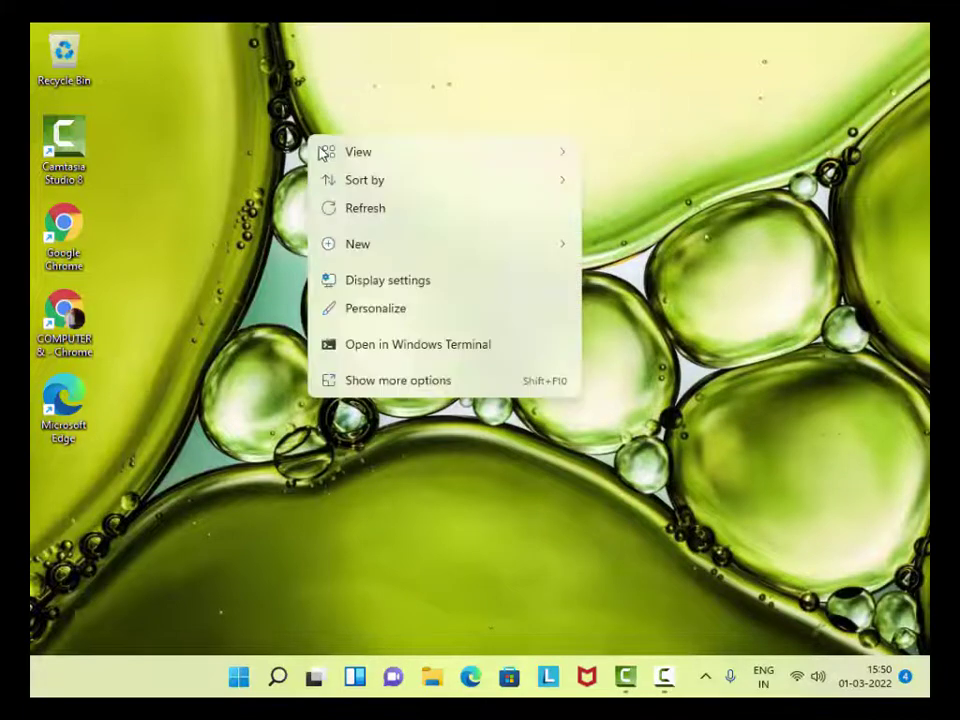
{"action": "left_click", "coordinate": [352, 212]}
{"action": "right_click", "coordinate": [320, 118]}
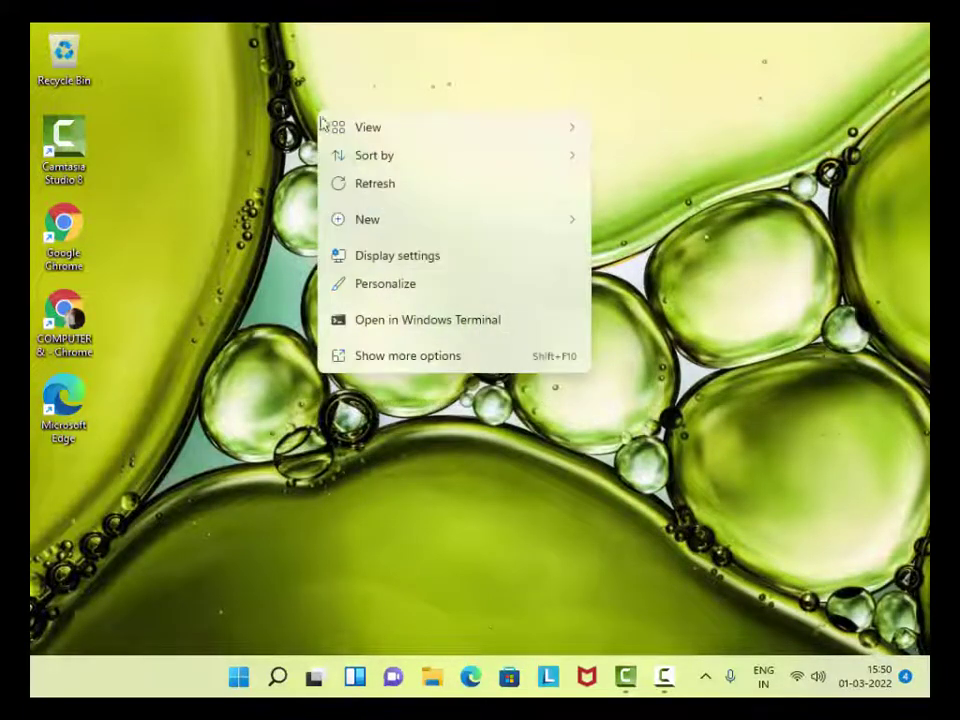
{"action": "left_click", "coordinate": [366, 186]}
- Refresh the desktop once more, then launch Excel from the Start menu's pinned apps
{"action": "right_click", "coordinate": [332, 131]}
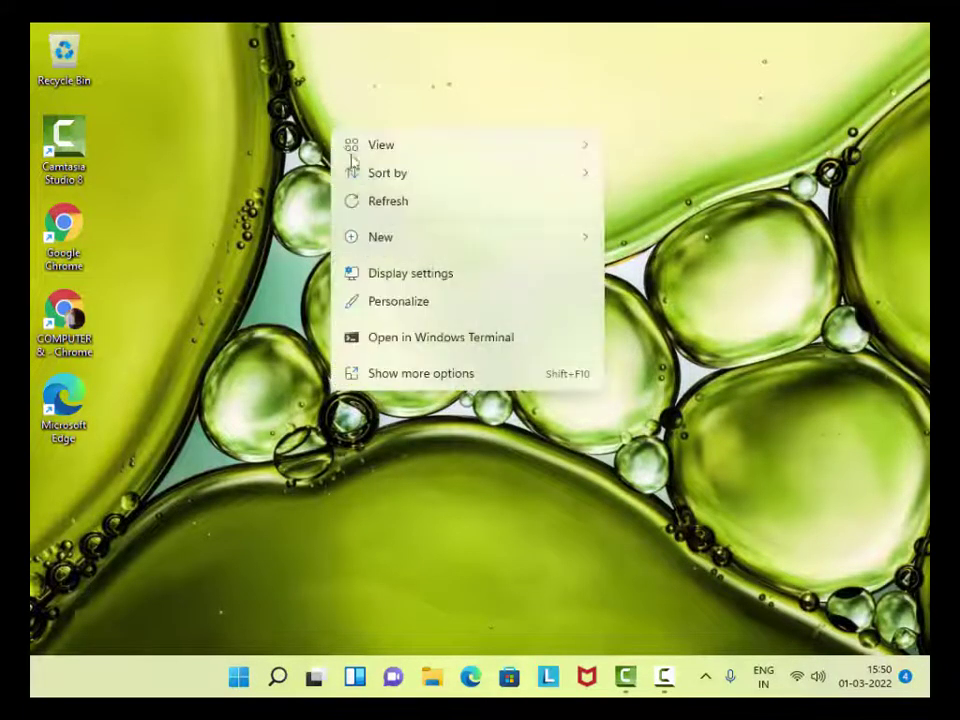
{"action": "left_click", "coordinate": [371, 204]}
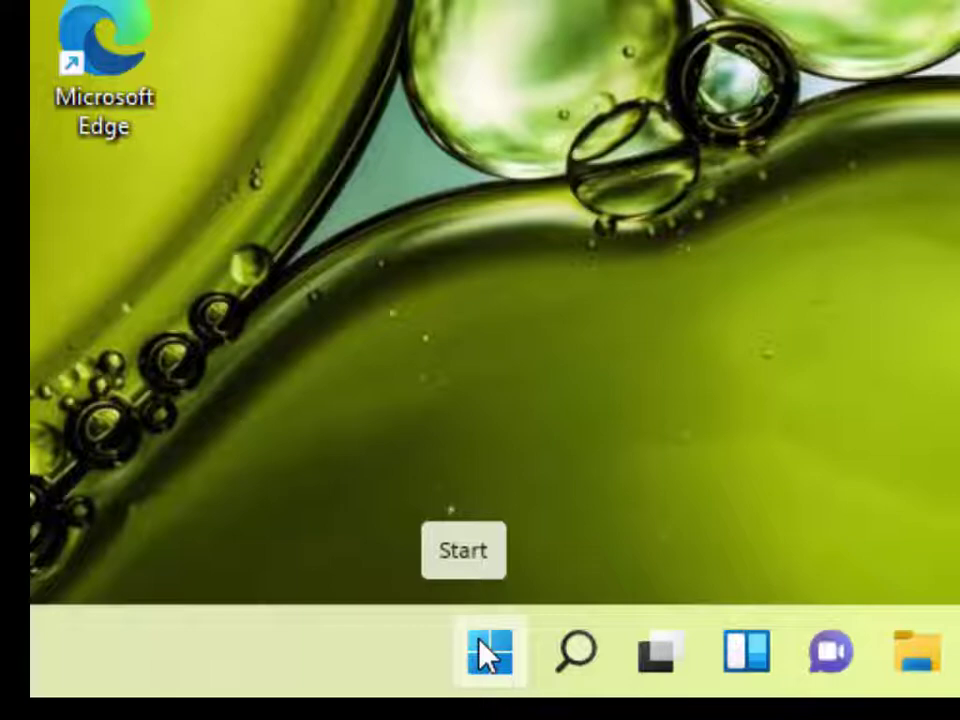
{"action": "left_click", "coordinate": [487, 654]}
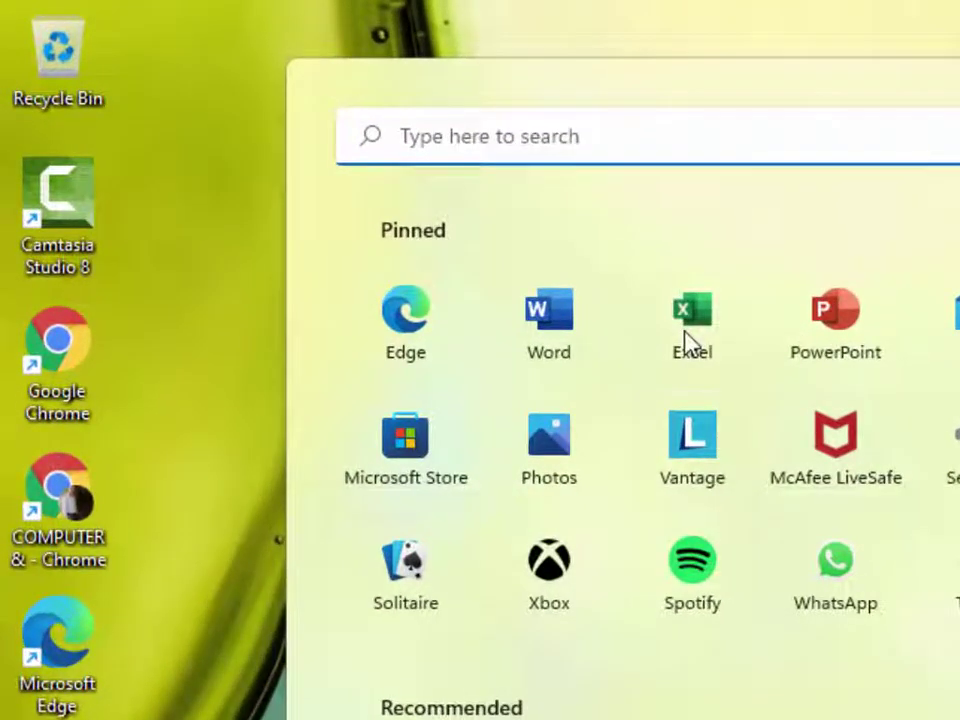
{"action": "left_click", "coordinate": [686, 340]}
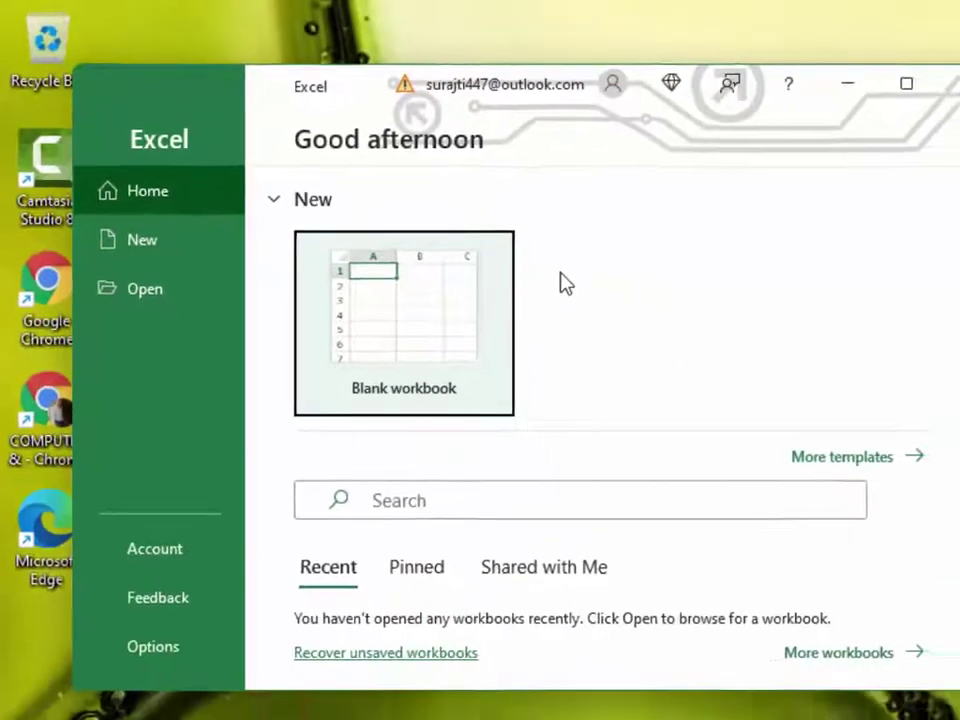
- Create a maximized blank workbook and remove the recovered files from Document Recovery
{"action": "left_click", "coordinate": [289, 279]}
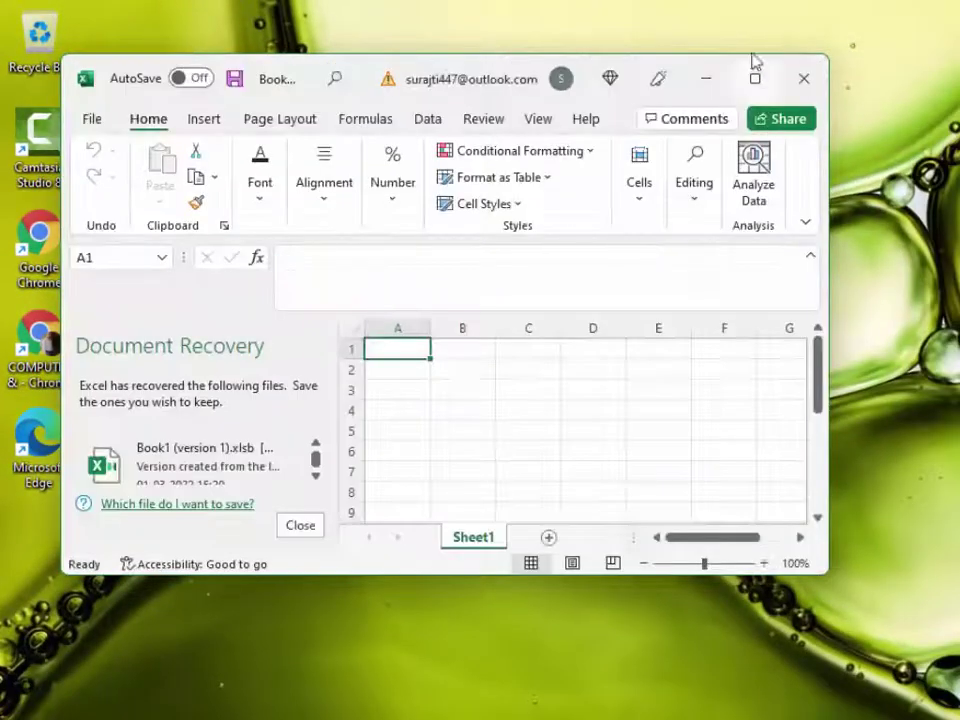
{"action": "left_click", "coordinate": [754, 78]}
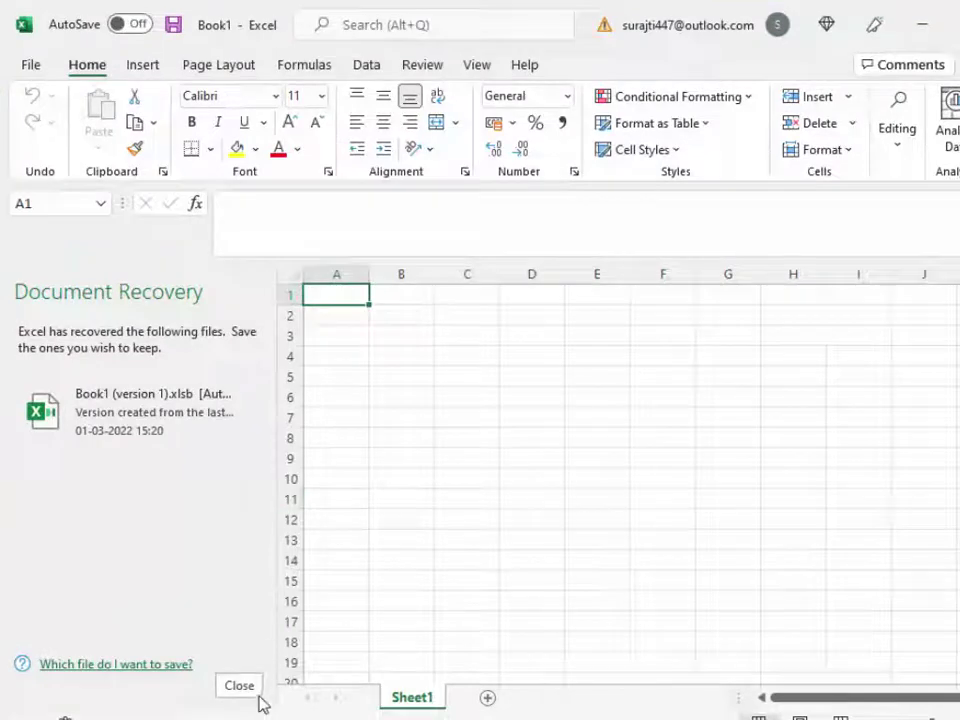
{"action": "left_click", "coordinate": [252, 690]}
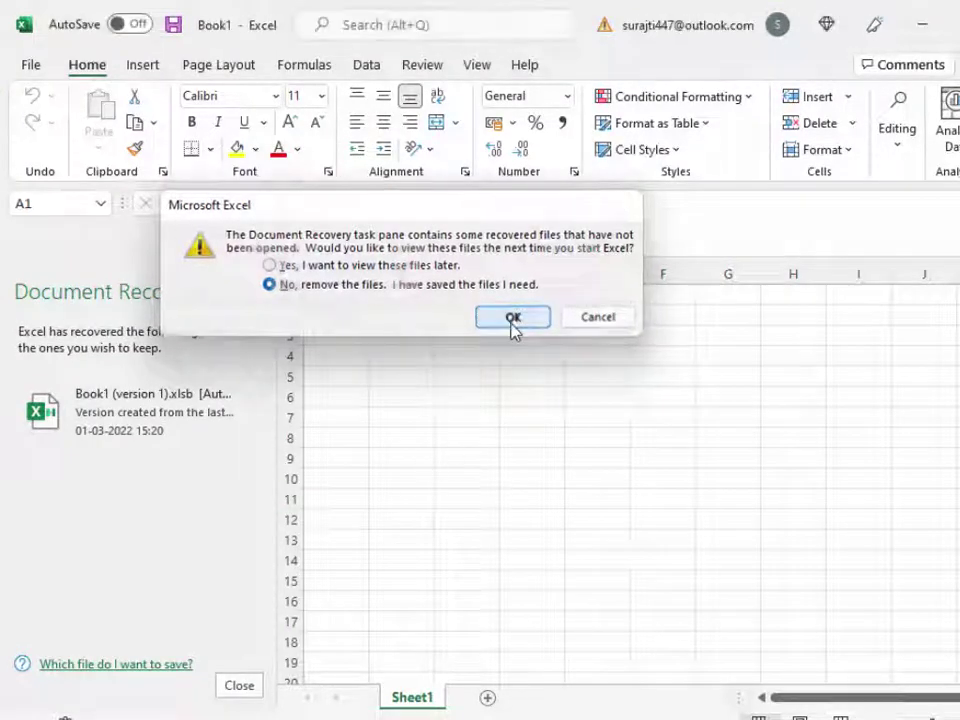
{"action": "left_click", "coordinate": [512, 318]}
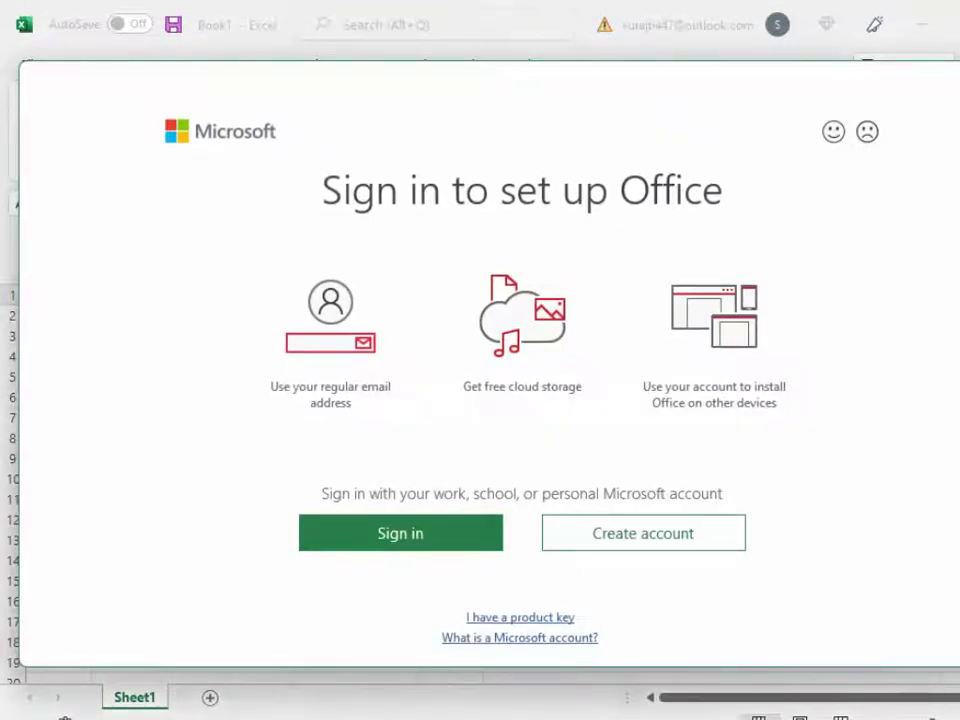
- Dismiss the Office sign-in prompt and select cell B2 at the top of the sheet
{"action": "key", "text": "Escape"}
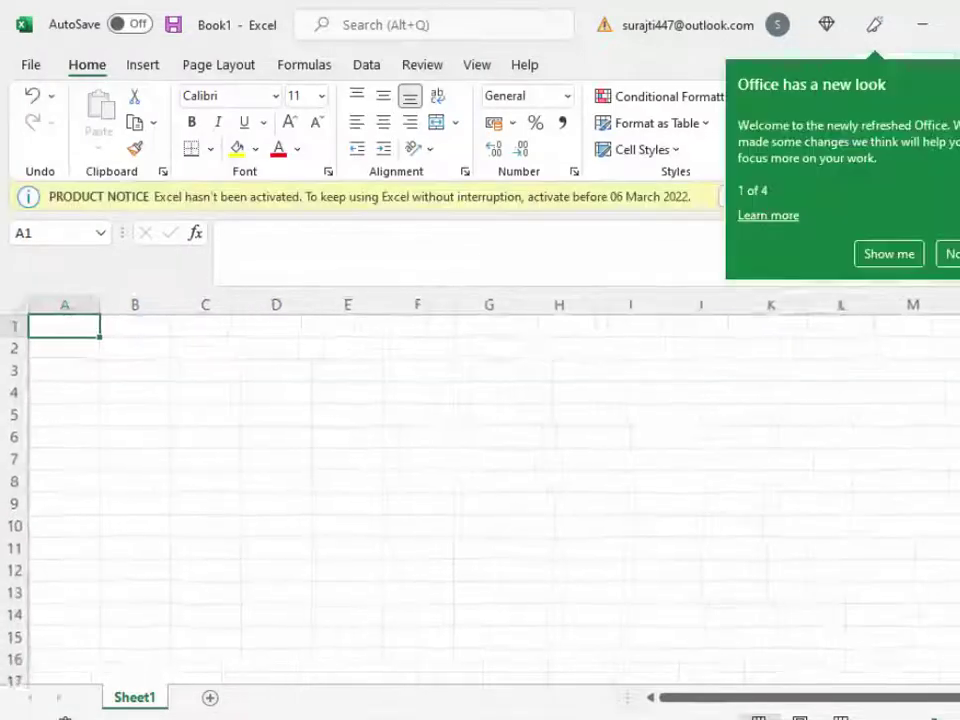
{"action": "scroll", "coordinate": [480, 480], "scroll_direction": "up", "scroll_amount": 2, "text": "ctrl"}
{"action": "scroll", "coordinate": [480, 480], "scroll_direction": "up", "scroll_amount": 2, "text": "ctrl"}
{"action": "scroll", "coordinate": [480, 480], "scroll_direction": "up", "scroll_amount": 1, "text": "ctrl"}
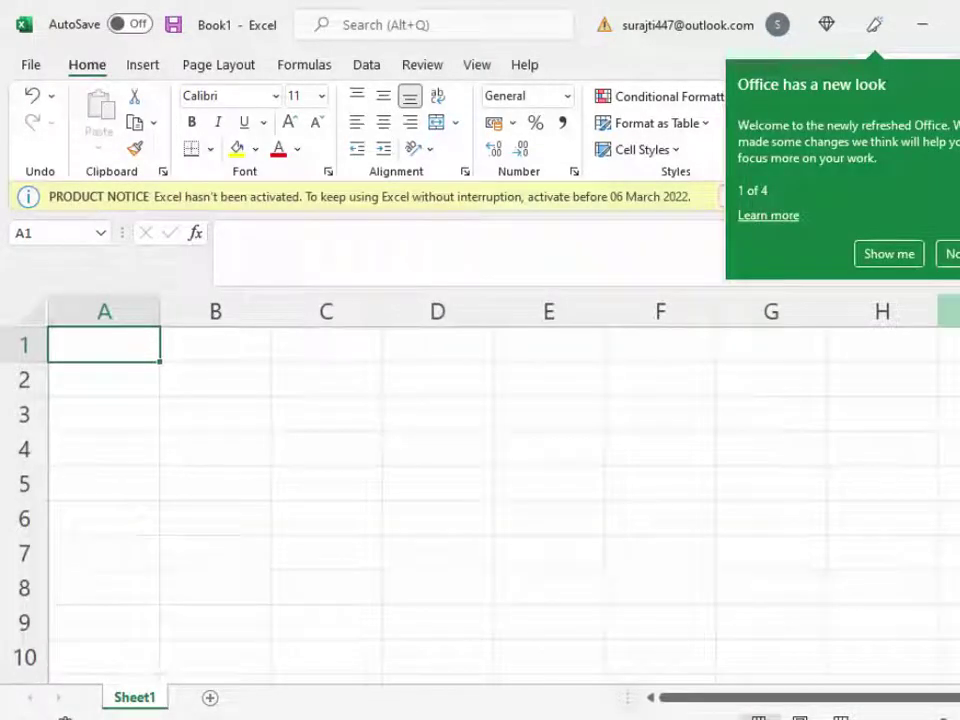
{"action": "left_click", "coordinate": [229, 393]}
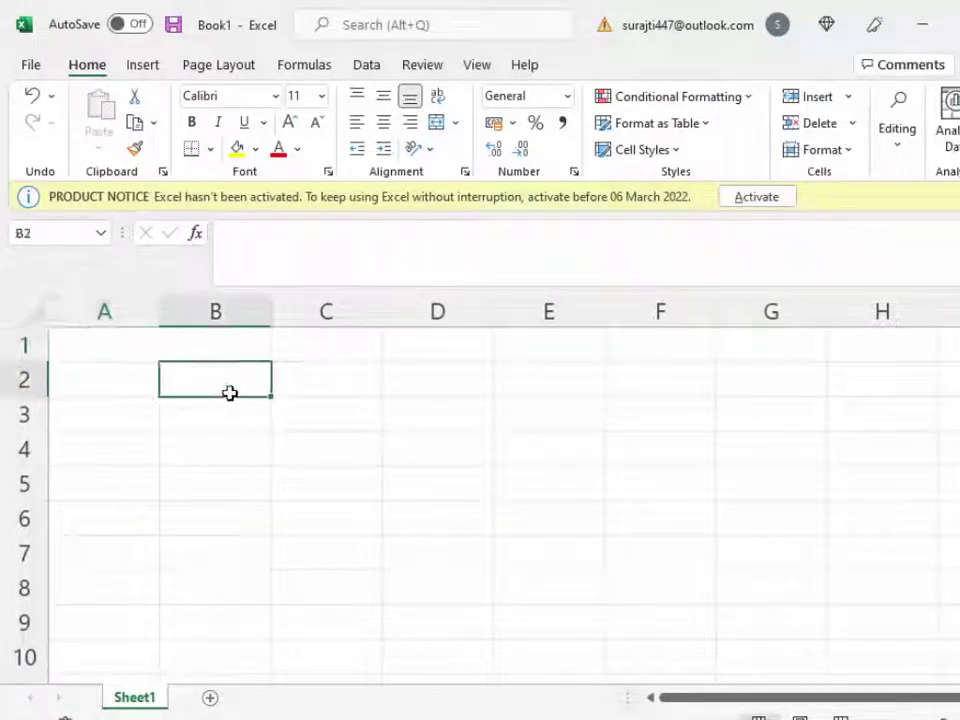
- Start typing =filter in B2 and =m in C3, then erase both, leaving the cells empty
{"action": "type", "text": "="}
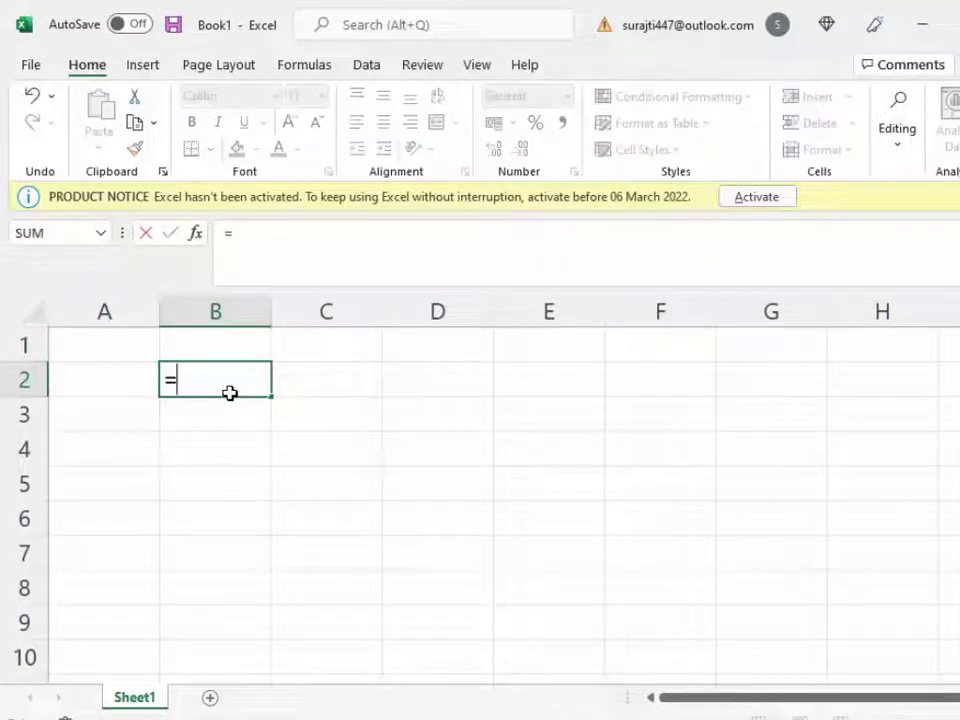
{"action": "type", "text": "fil"}
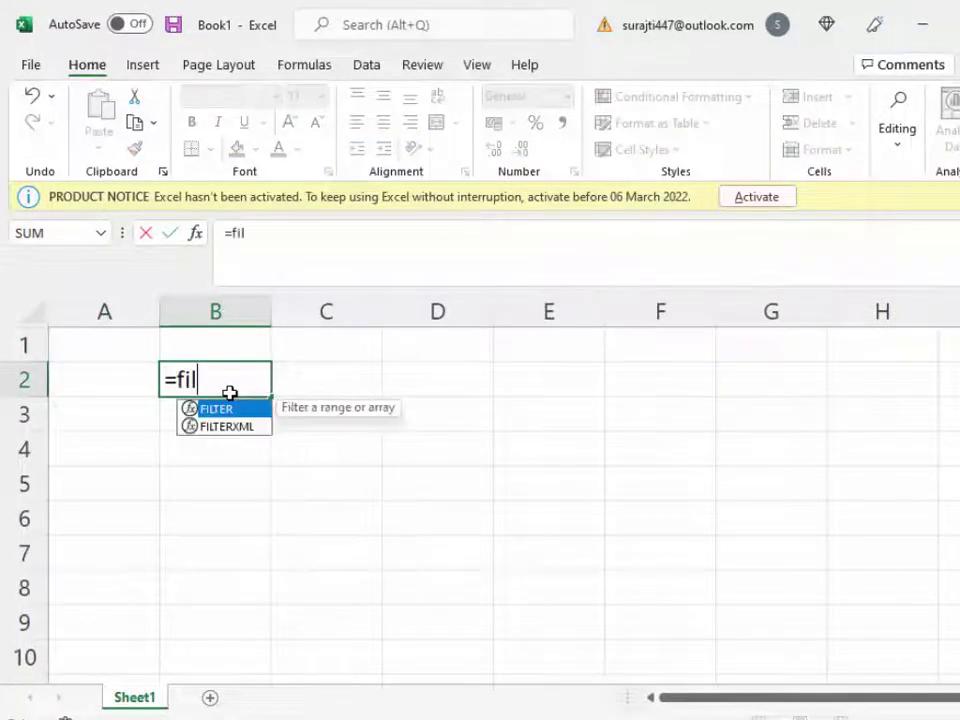
{"action": "type", "text": "ter"}
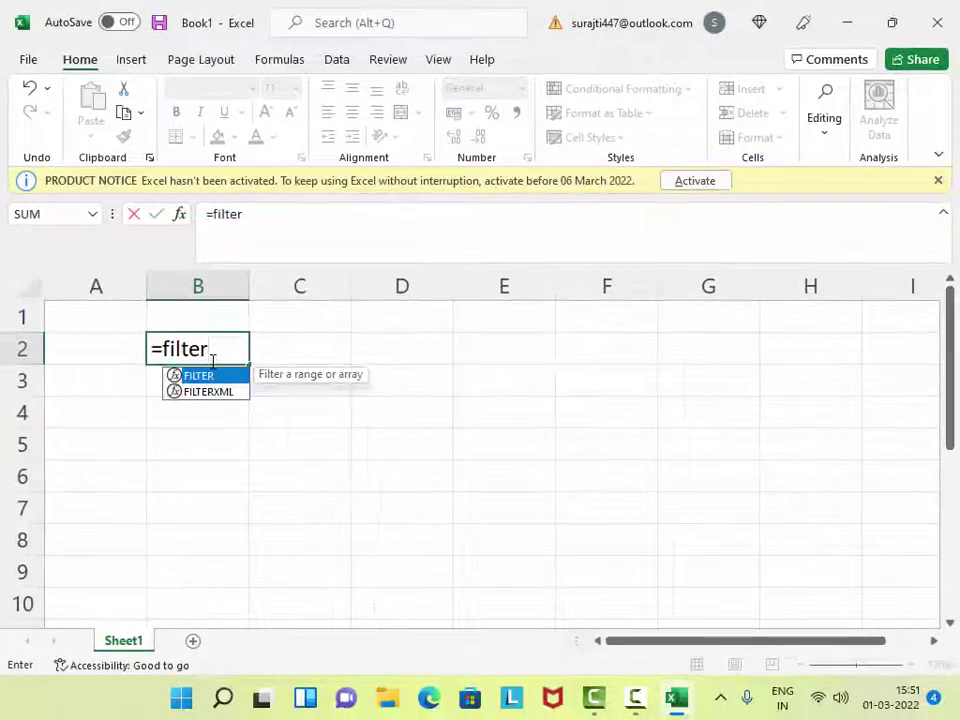
{"action": "key", "text": "BackSpace"}
{"action": "key", "text": "BackSpace"}
{"action": "key", "text": "BackSpace"}
{"action": "key", "text": "BackSpace"}
{"action": "key", "text": "BackSpace"}
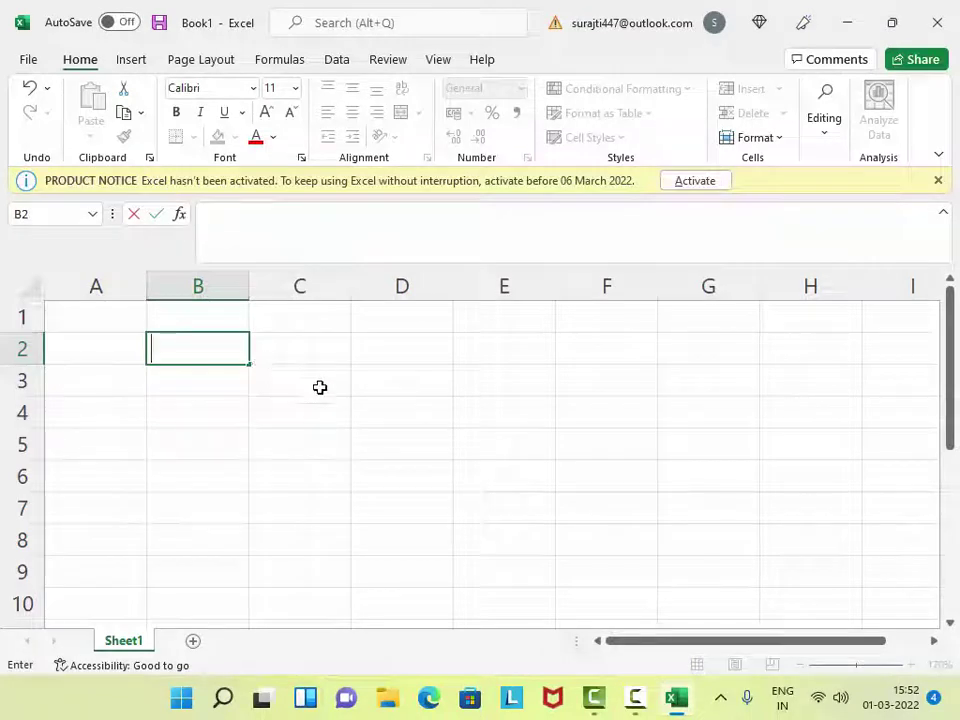
{"action": "left_click", "coordinate": [319, 386]}
{"action": "type", "text": "="}
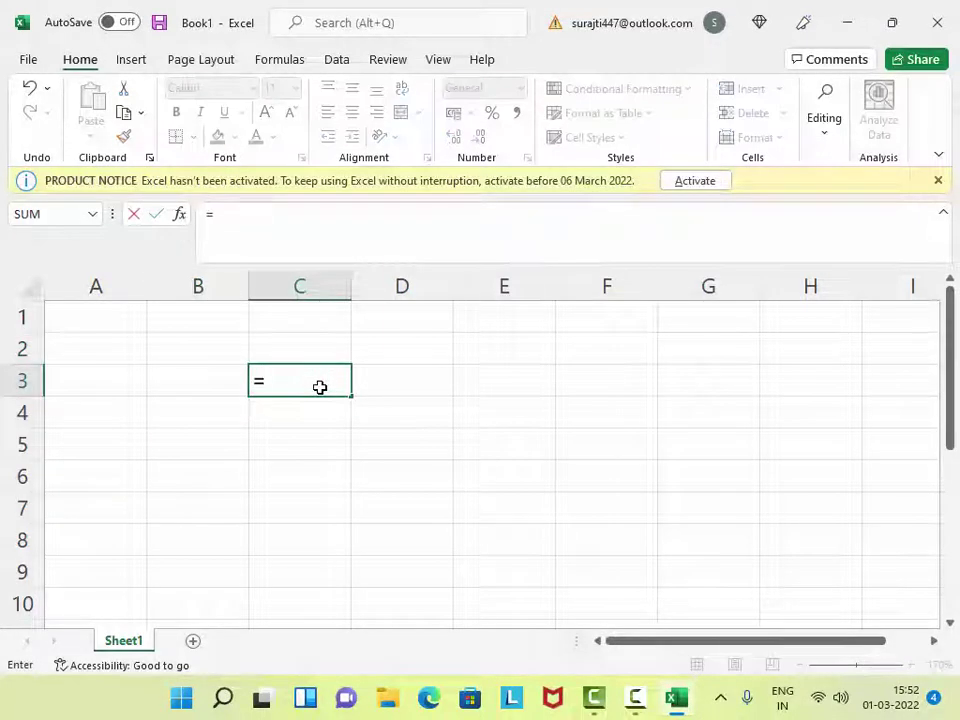
{"action": "type", "text": "m"}
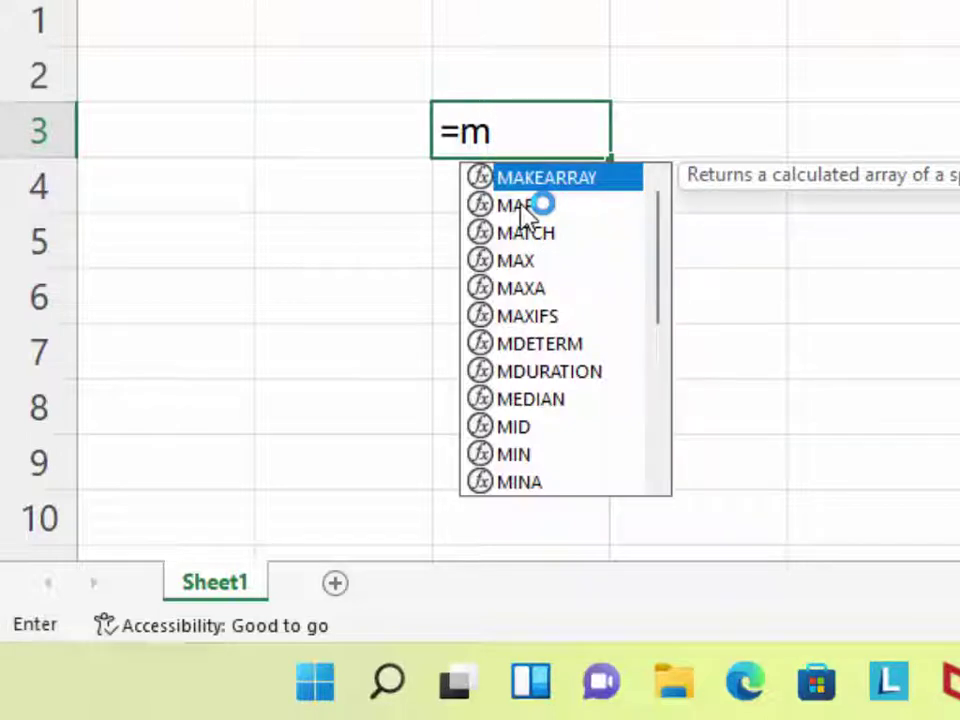
{"action": "key", "text": "BackSpace"}
{"action": "key", "text": "BackSpace"}
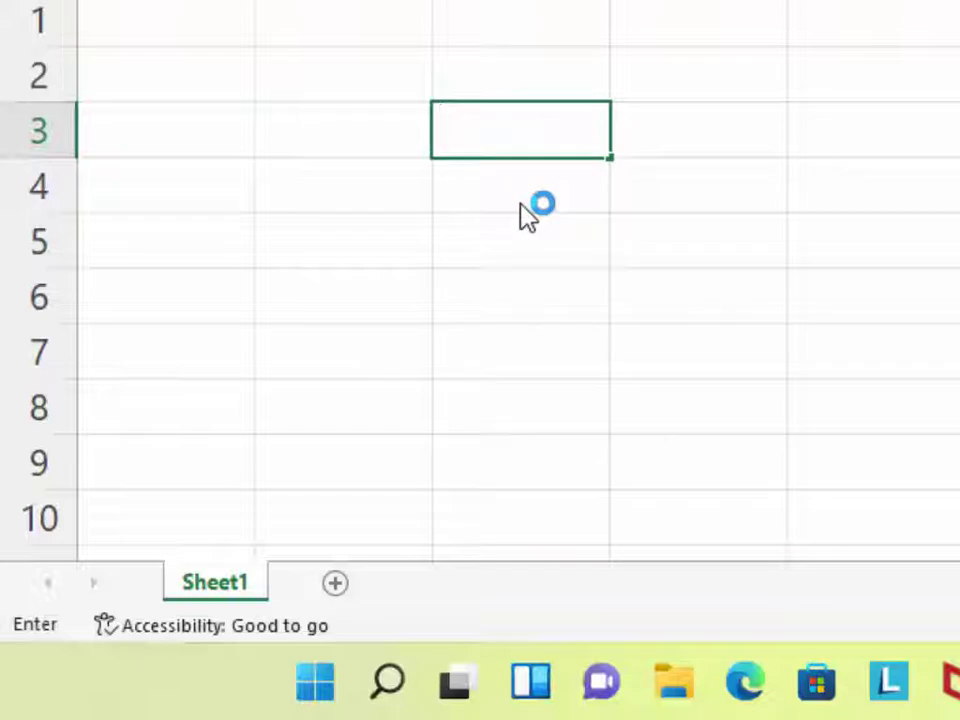
{"action": "left_click", "coordinate": [626, 171]}
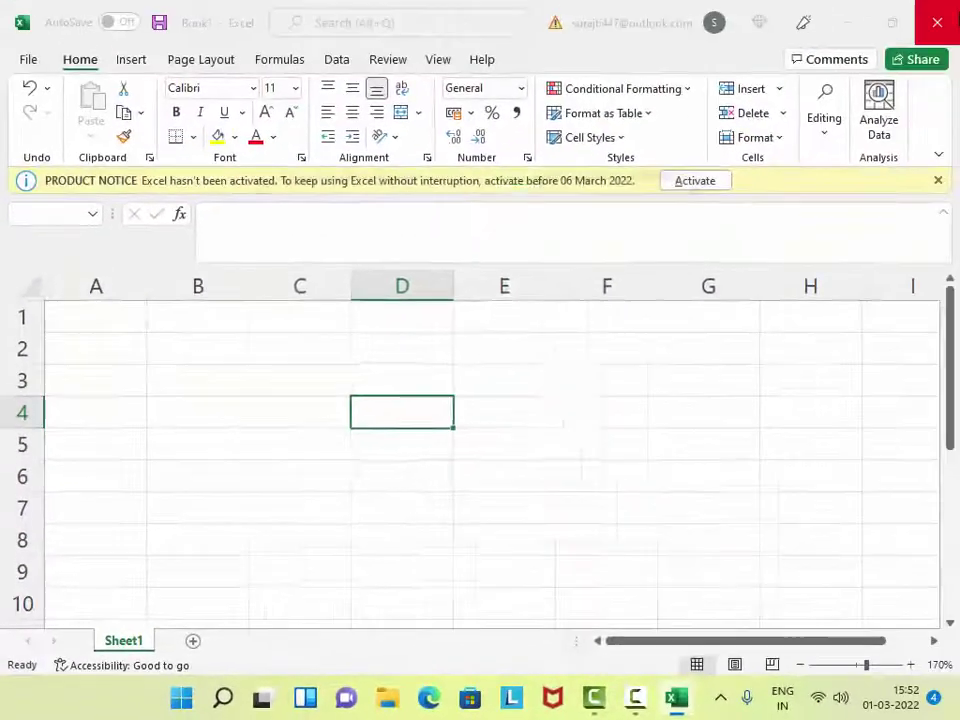
- Close Excel, discarding Book1 without saving
{"action": "left_click", "coordinate": [945, 22]}
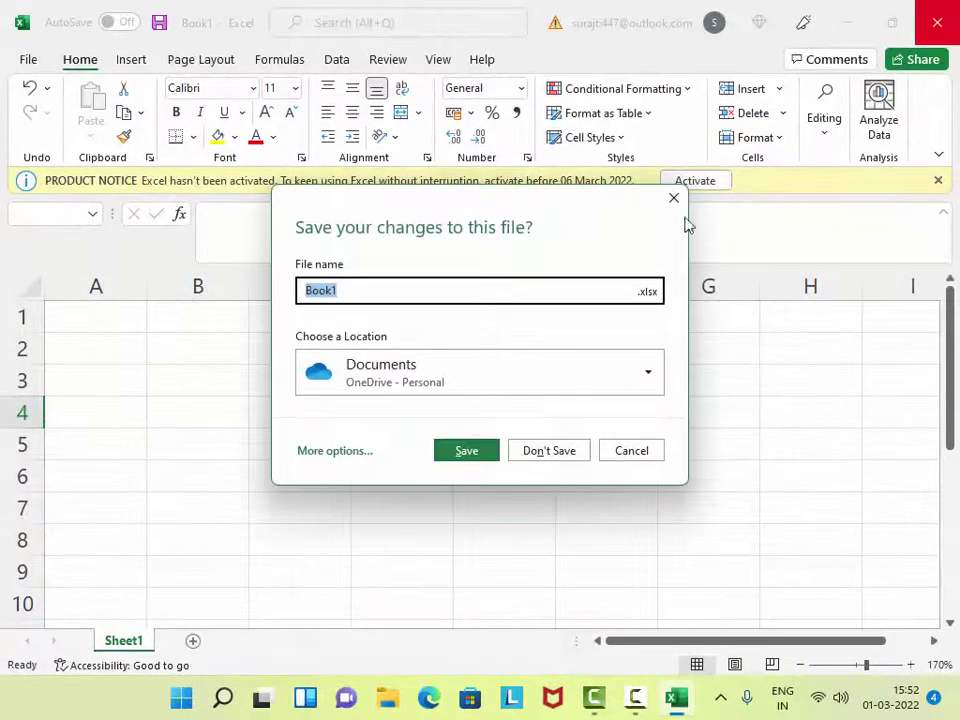
{"action": "left_click", "coordinate": [549, 452]}
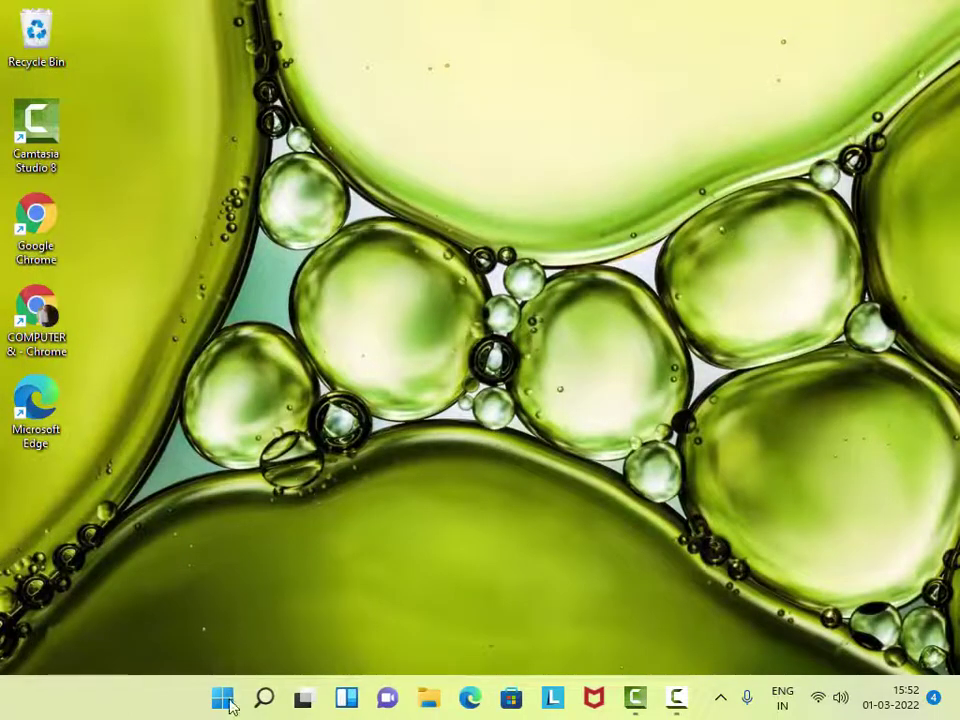
{"action": "left_click", "coordinate": [224, 700]}
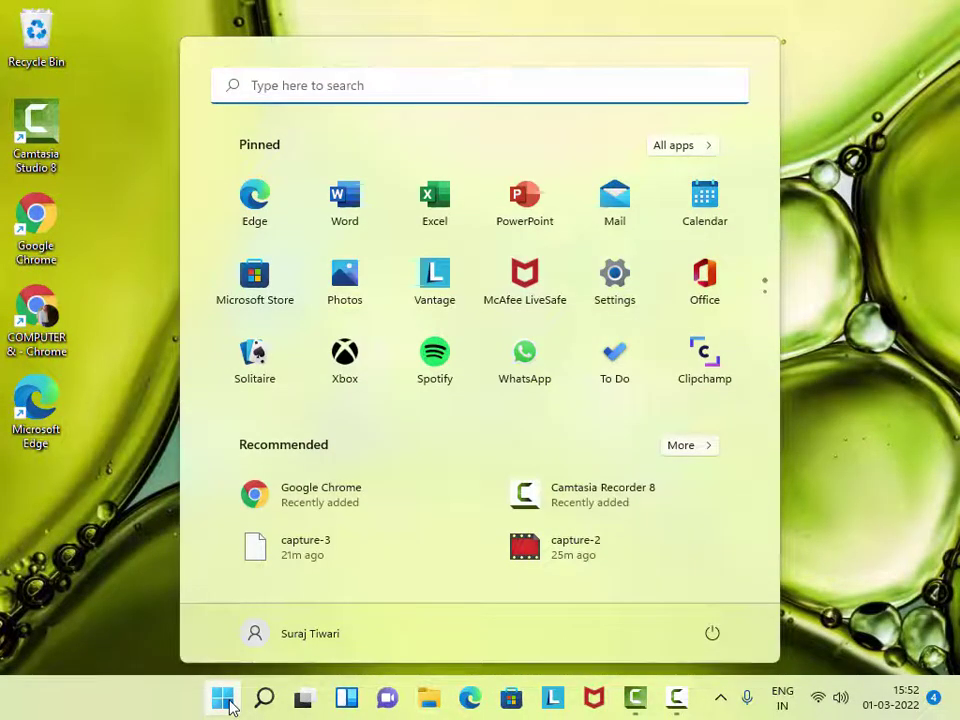
- Search the Start menu for 'acc' and launch Microsoft Access from Best match
{"action": "type", "text": "acc"}
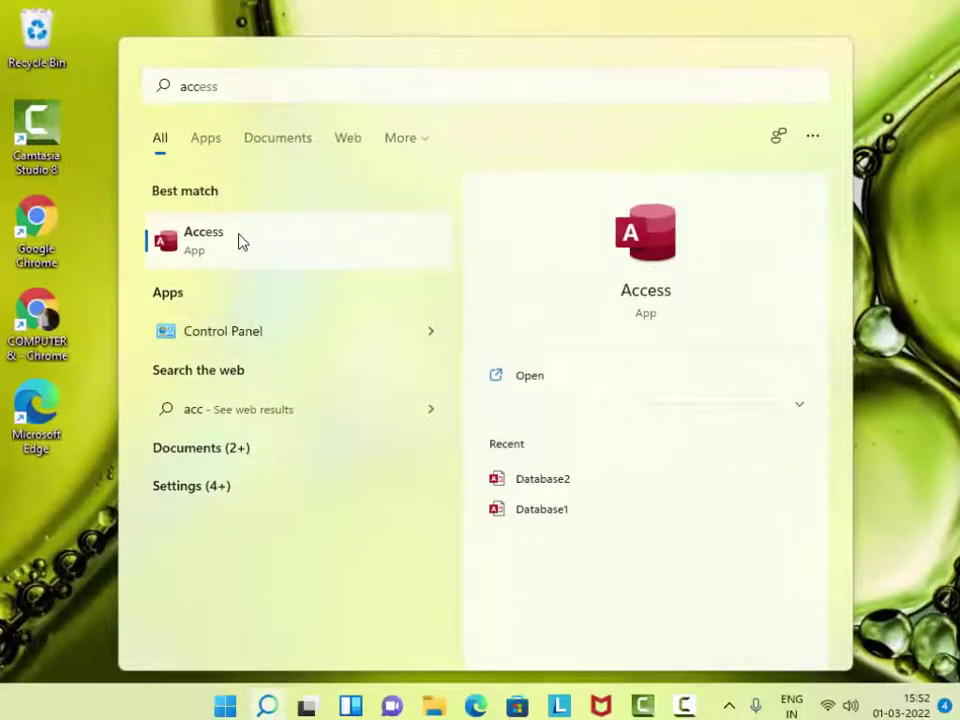
{"action": "left_click", "coordinate": [240, 242]}
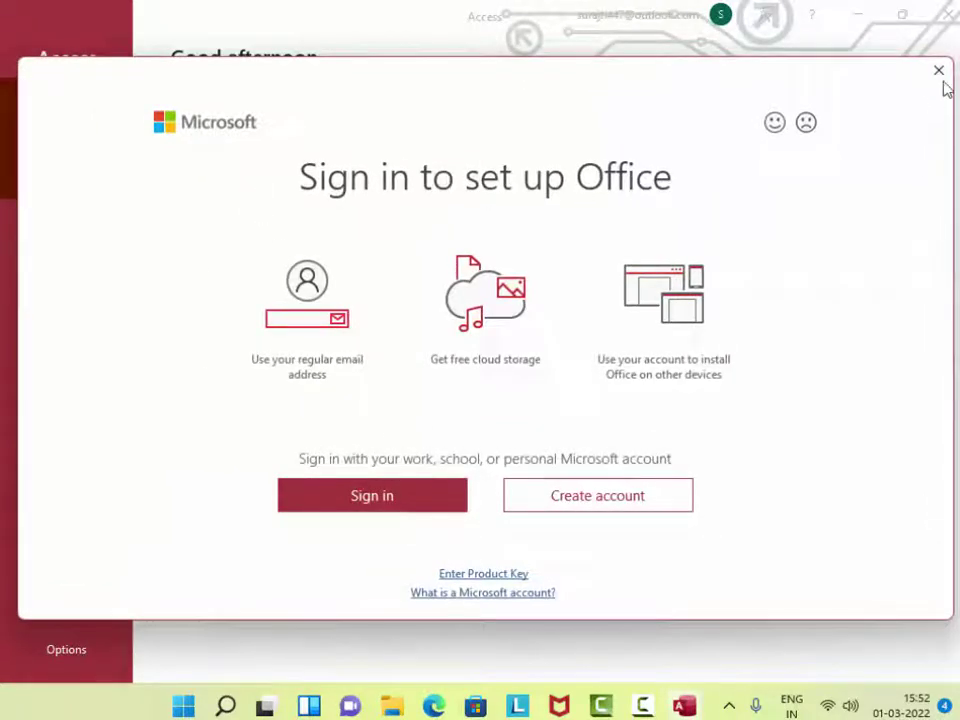
- Dismiss sign-in, create blank database Database3, and save Table1 while opening it in Design View
{"action": "left_click", "coordinate": [939, 72]}
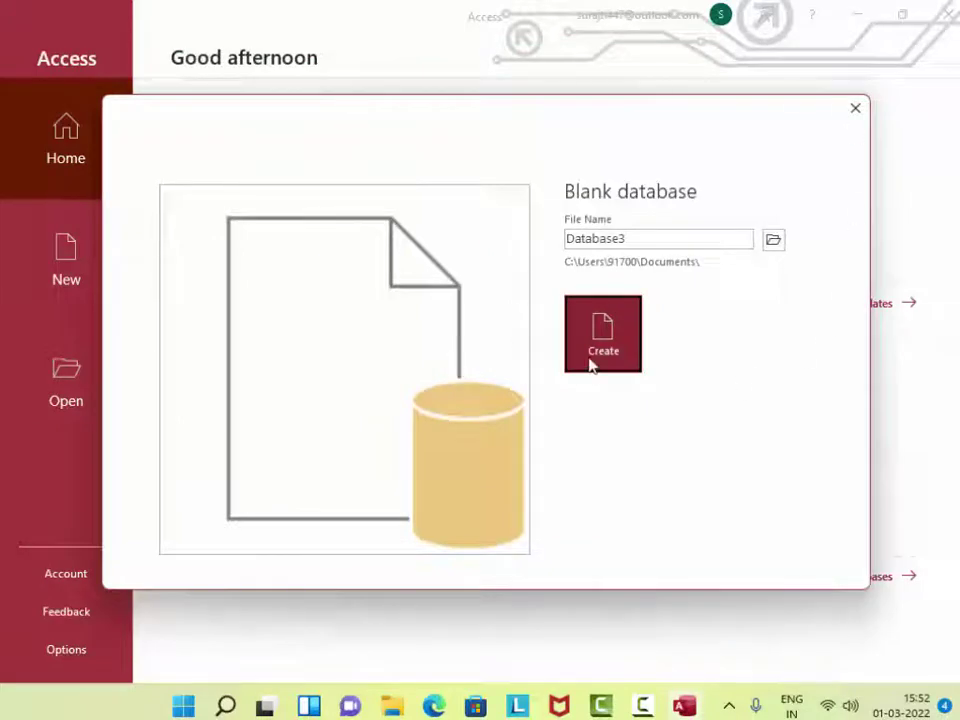
{"action": "left_click", "coordinate": [590, 366]}
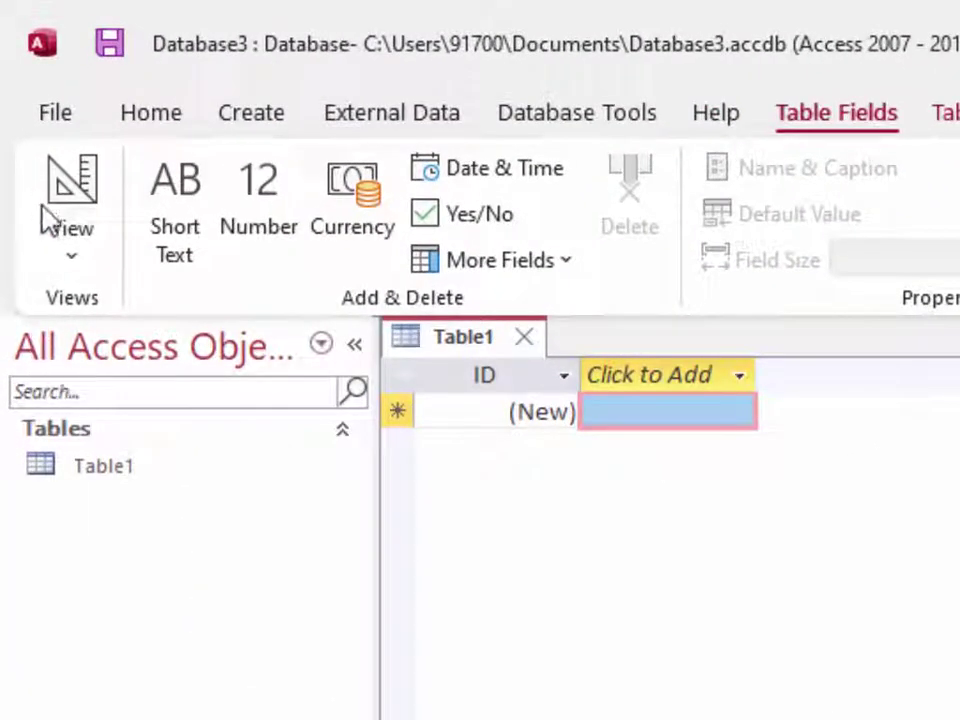
{"action": "left_click", "coordinate": [60, 250]}
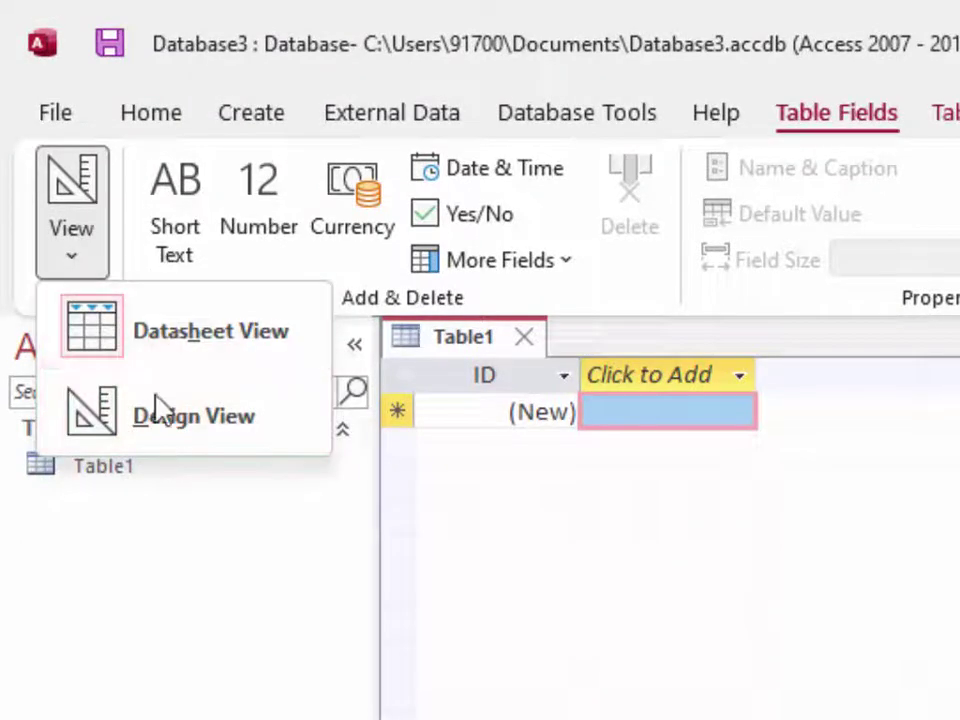
{"action": "left_click", "coordinate": [161, 415]}
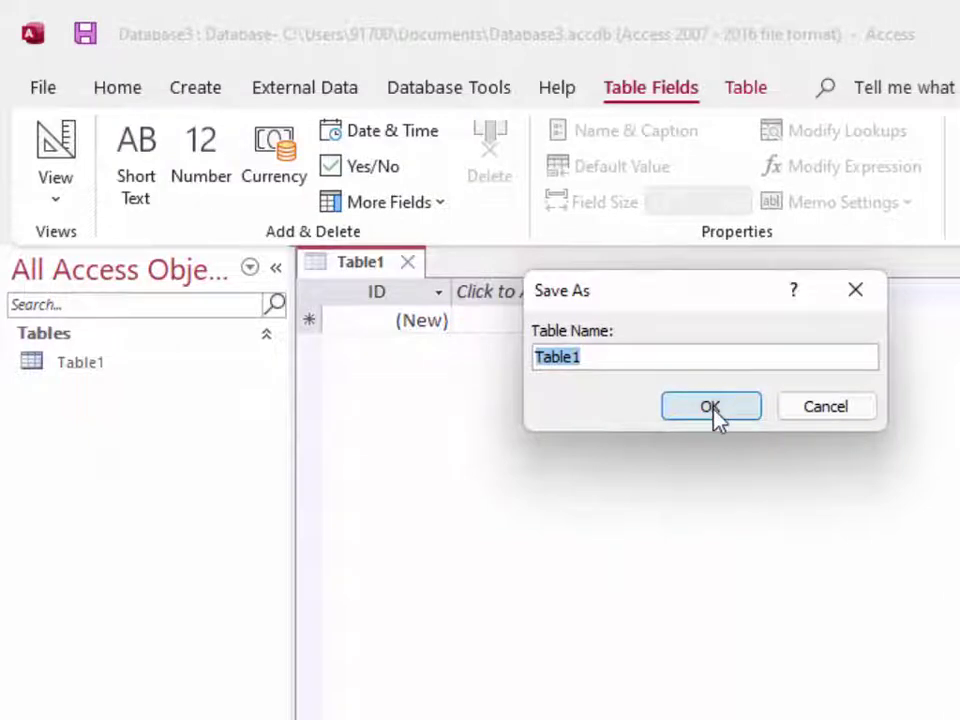
{"action": "left_click", "coordinate": [713, 408]}
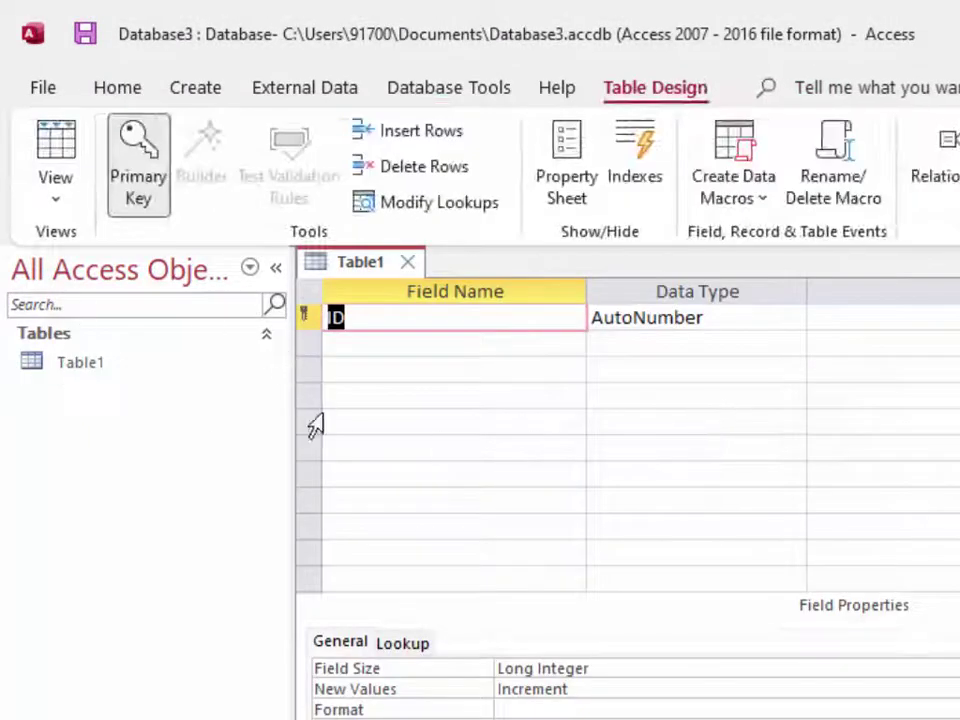
- Browse the ID field's Data Type list and leave it set to AutoNumber
{"action": "left_click", "coordinate": [778, 318]}
{"action": "left_click", "coordinate": [795, 320]}
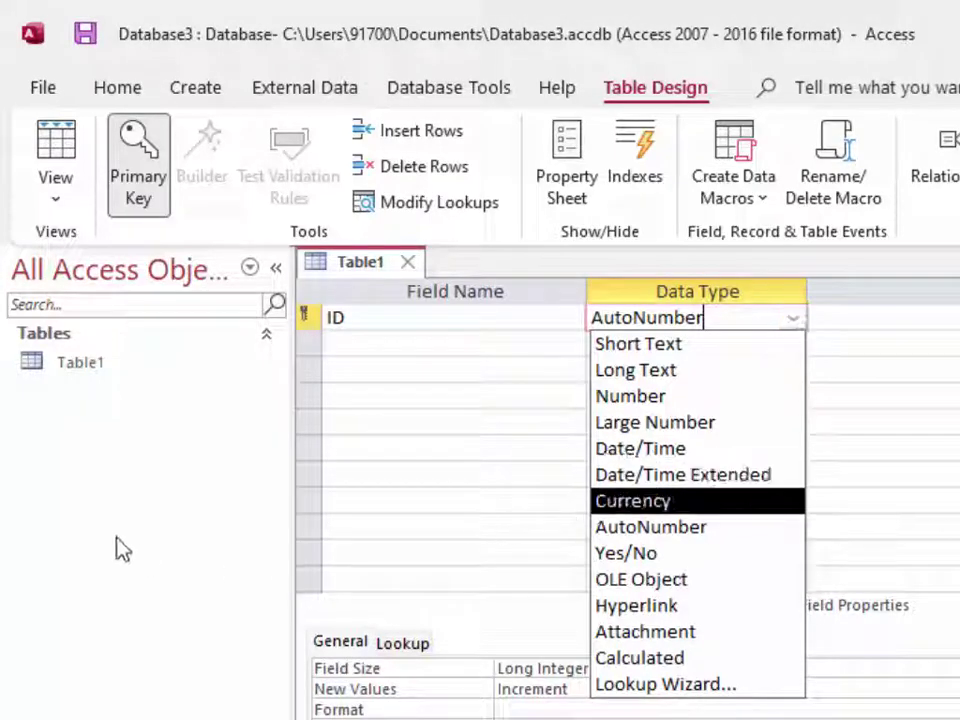
{"action": "key", "text": "Escape"}
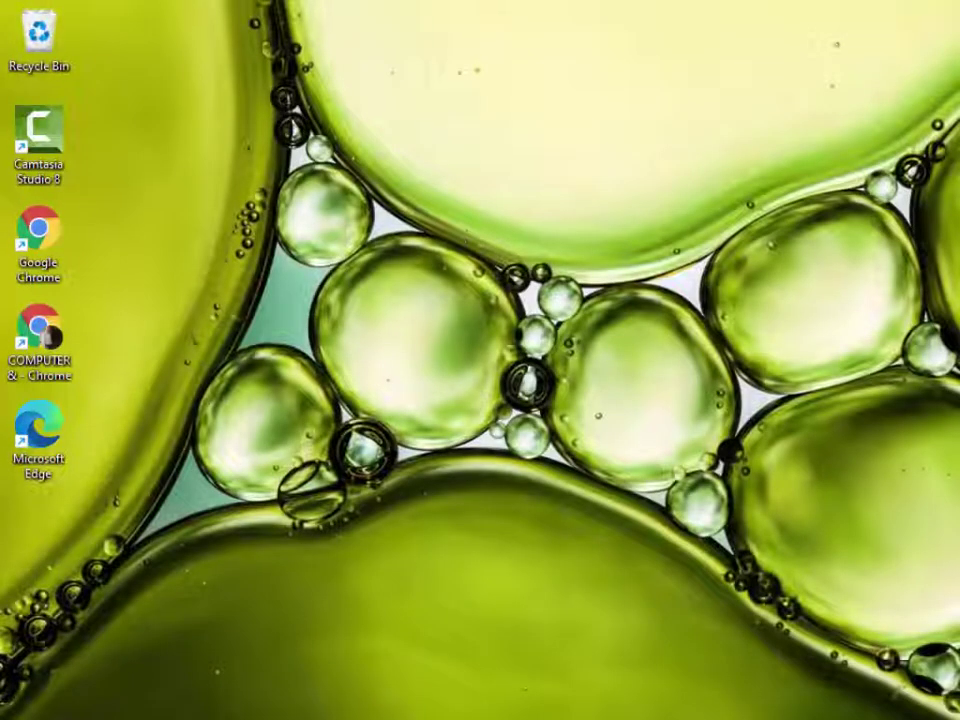
- Launch Word from the Start menu's pinned apps and create a blank document
{"action": "key", "text": "super"}
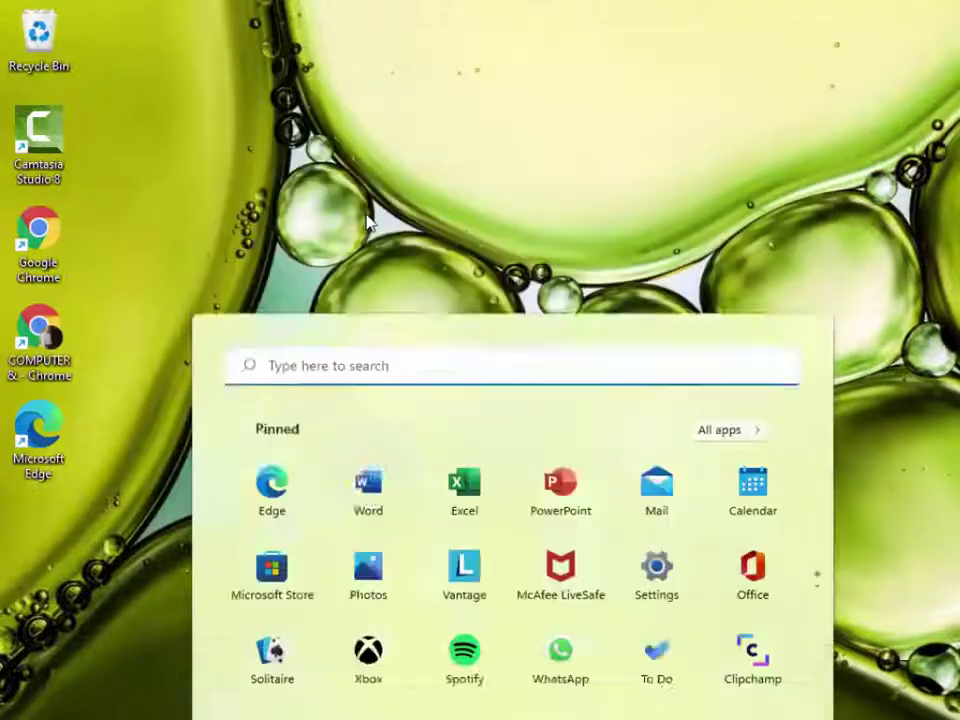
{"action": "left_click", "coordinate": [368, 488]}
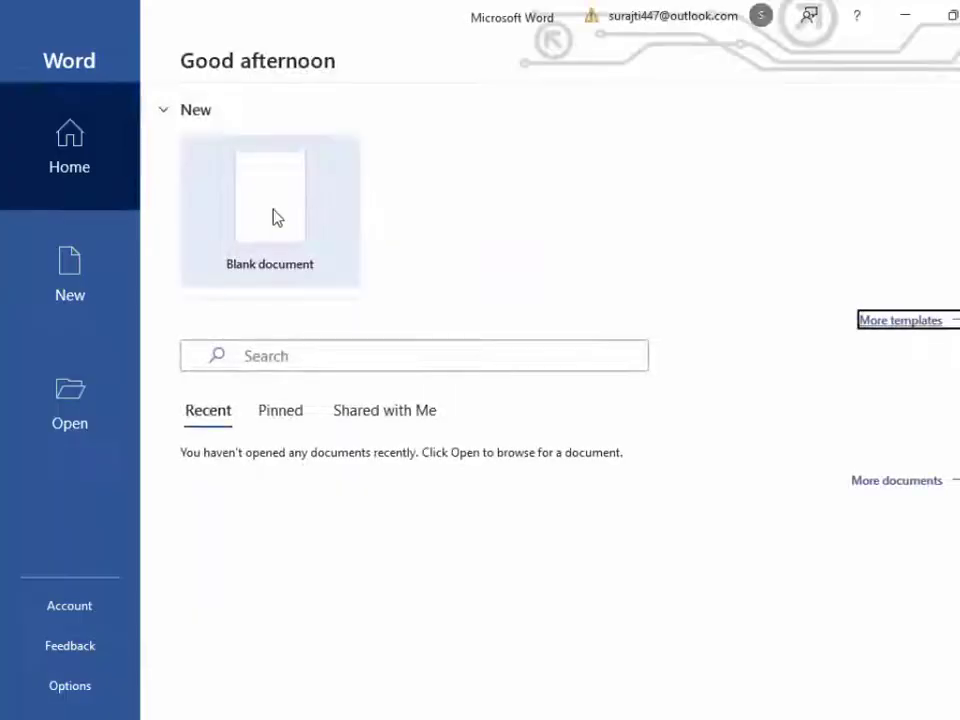
{"action": "left_click", "coordinate": [277, 217]}
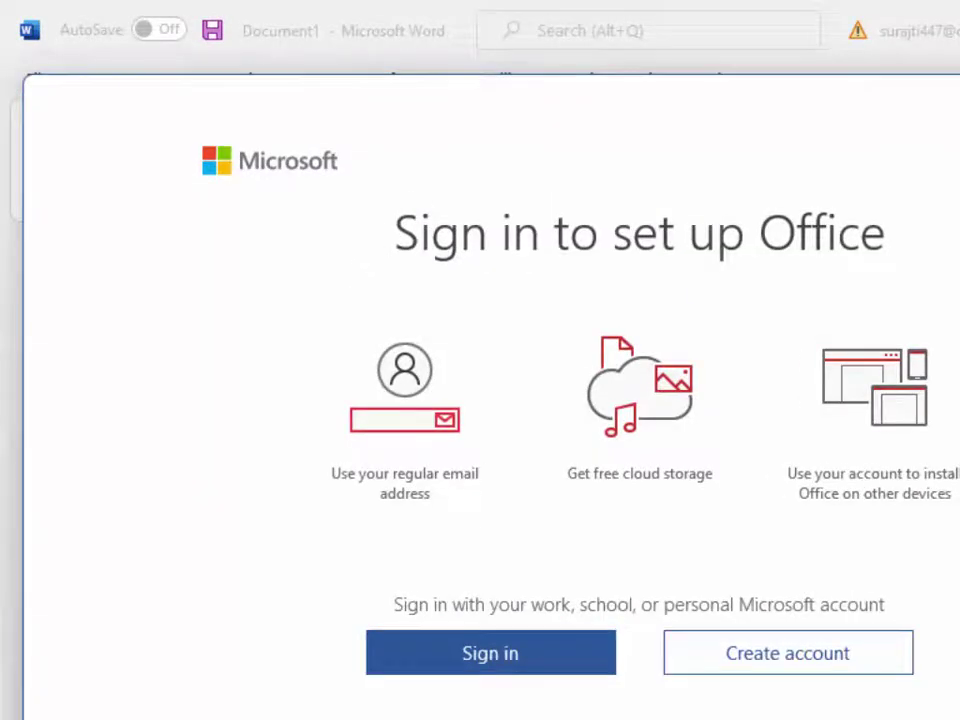
- Dismiss the 'Sign in to set up Office' prompt to reach blank Document1
{"action": "key", "text": "Escape"}
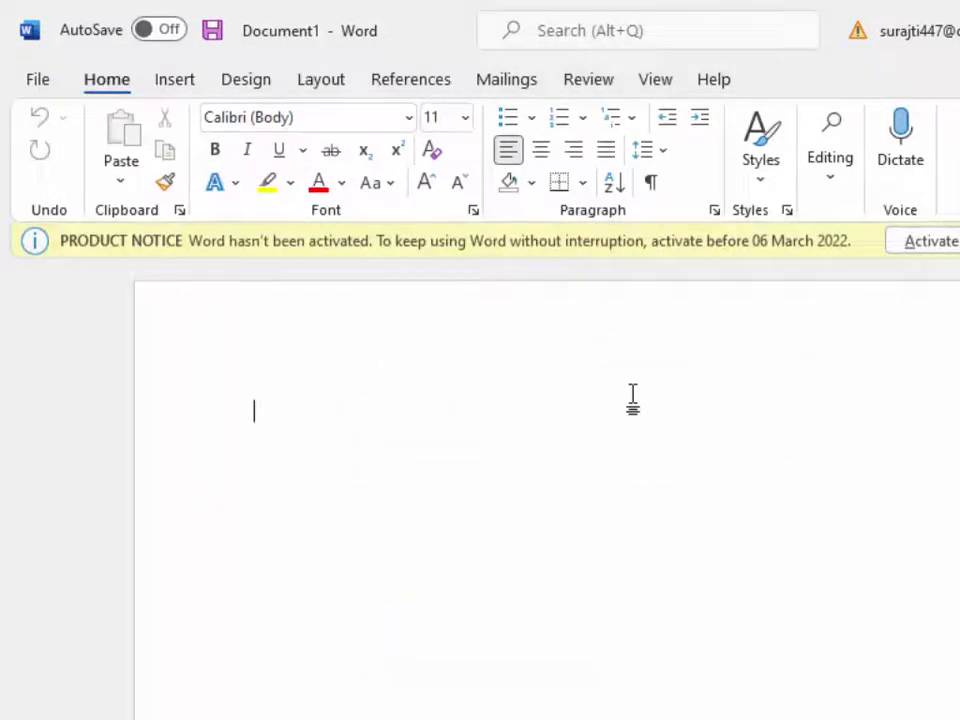